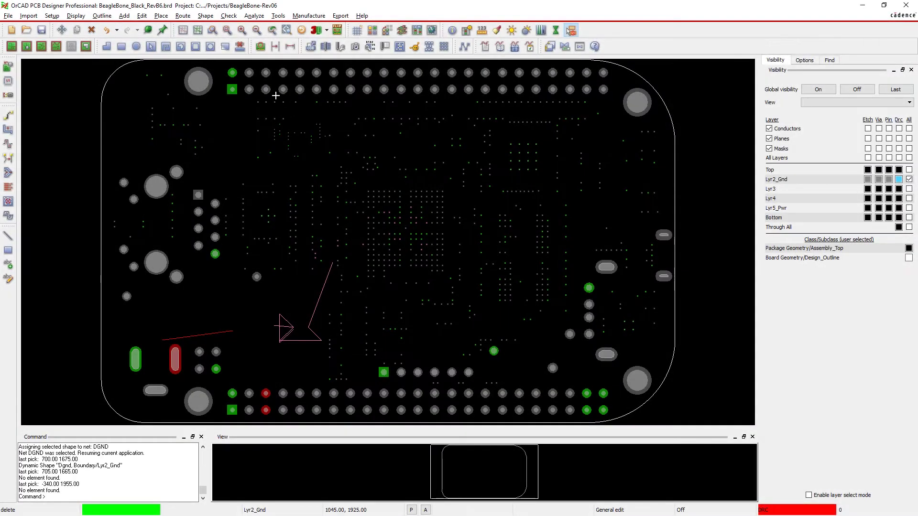
# Step: Z-Copy the board outline into a copper shape on Lyr2_Gnd
pyautogui.click(205, 16)
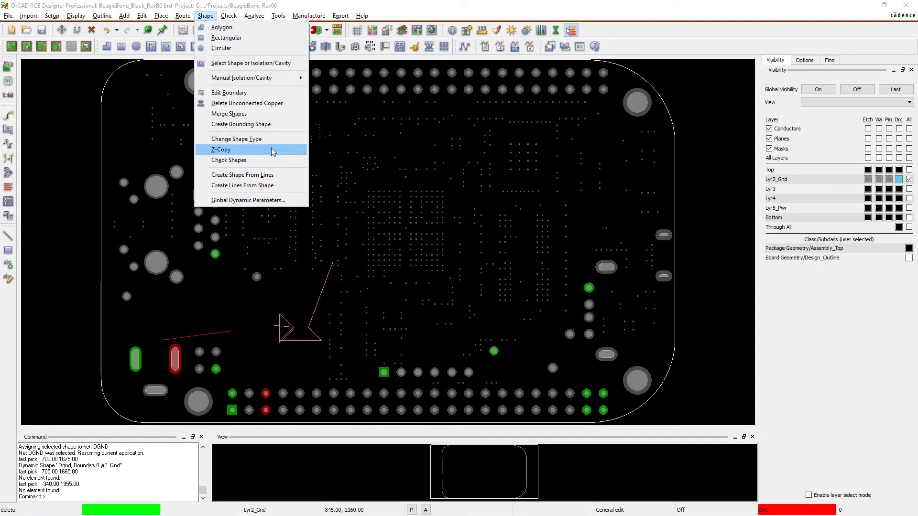
pyautogui.click(237, 149)
pyautogui.click(101, 142)
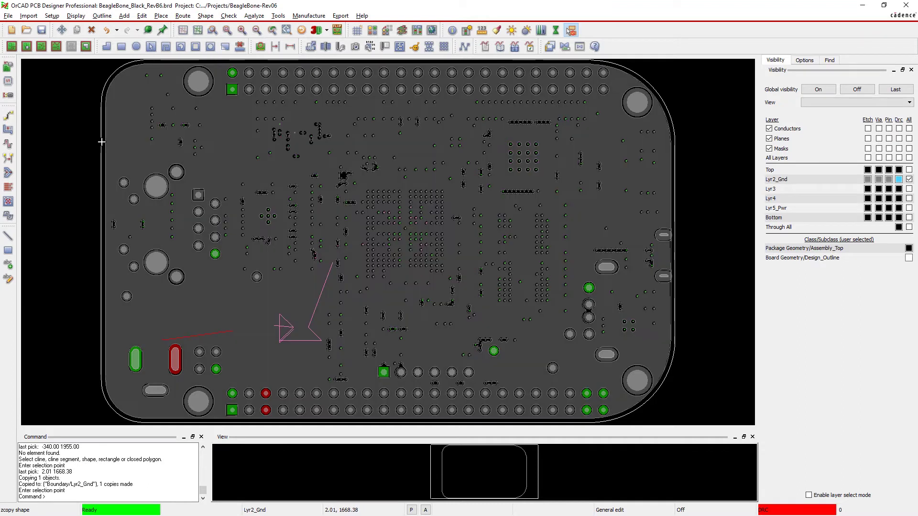
# Step: Assign the new board-wide copper shape to the DGND net using a DGND pin
pyautogui.click(151, 47)
pyautogui.click(143, 92)
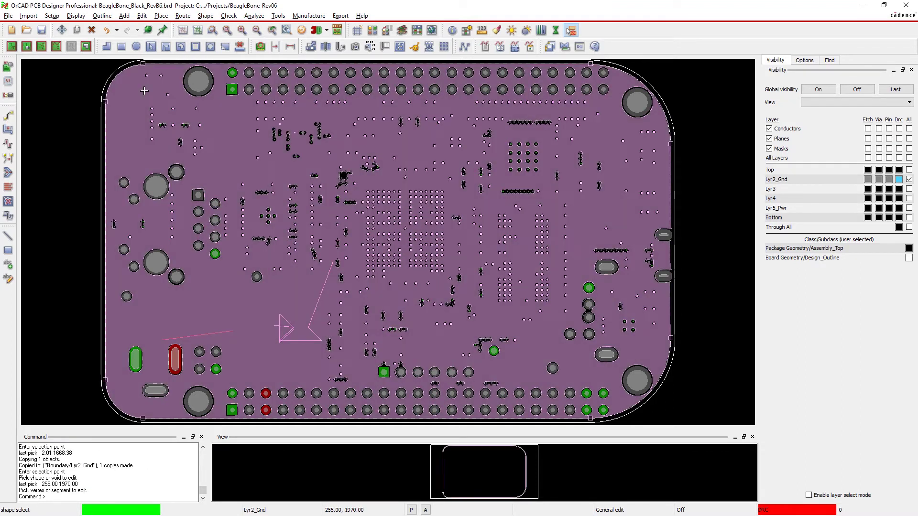
pyautogui.rightClick(143, 92)
pyautogui.click(174, 244)
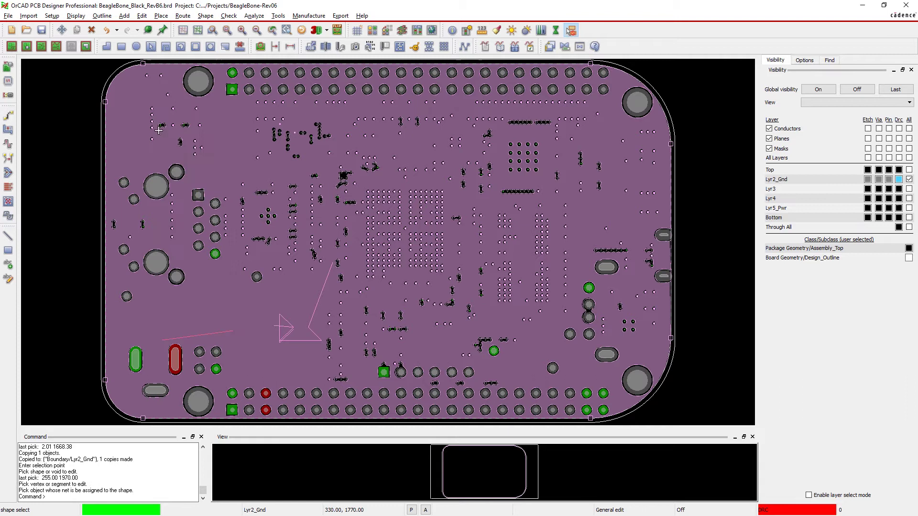
pyautogui.click(215, 253)
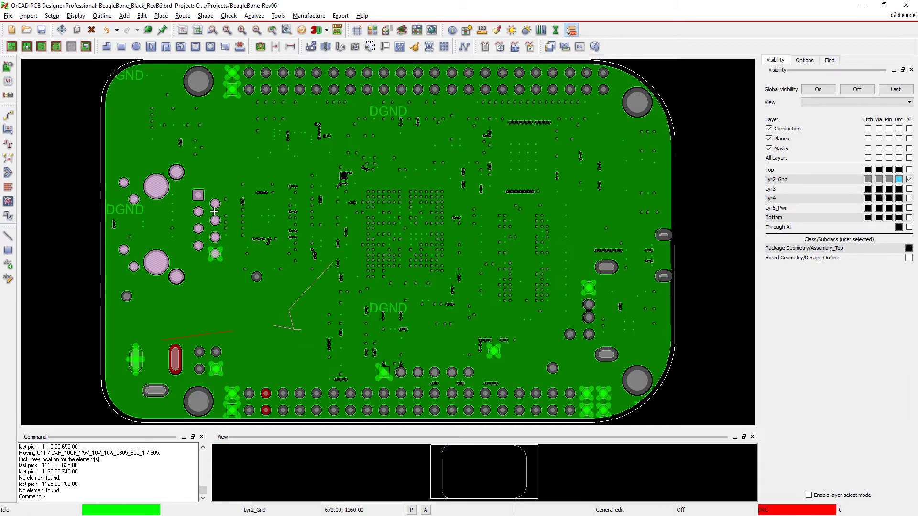
pyautogui.scroll(5, 214, 210)
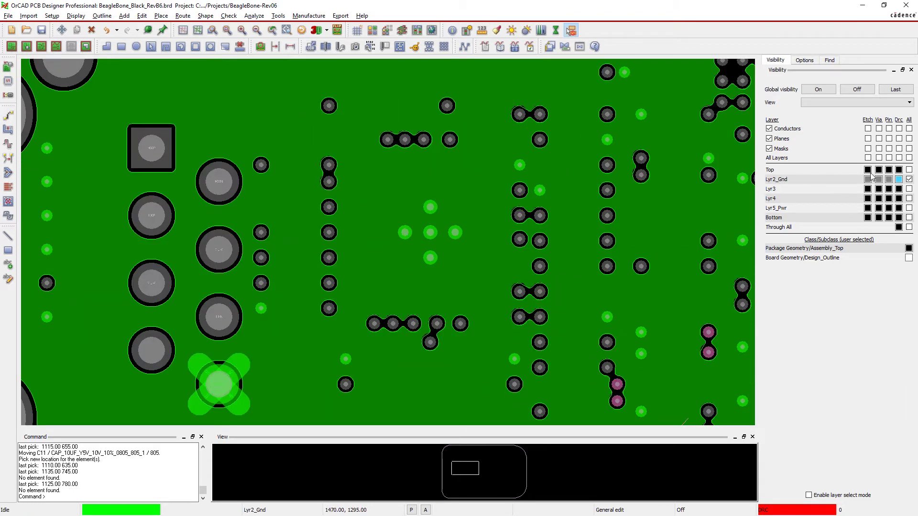
# Step: Show the Top and Assembly_Top layers and hide the Lyr2_Gnd ground plane
pyautogui.click(909, 170)
pyautogui.click(908, 179)
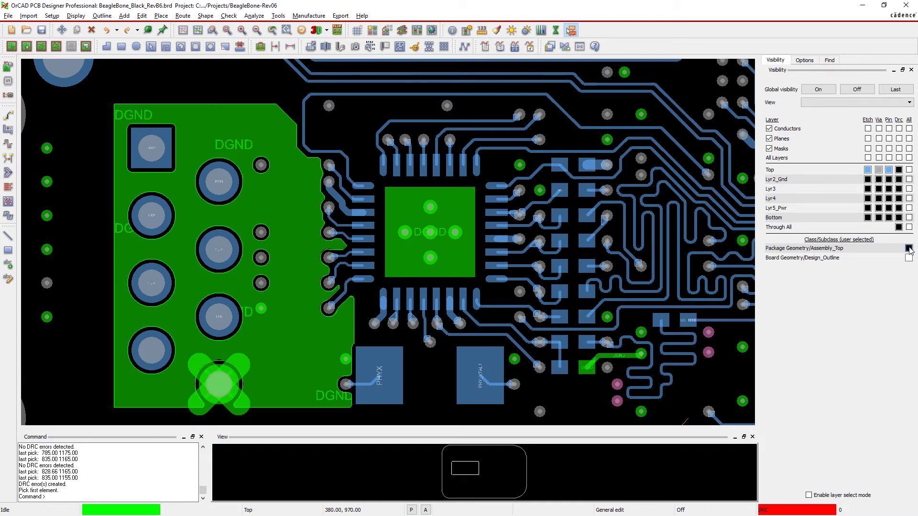
pyautogui.click(908, 248)
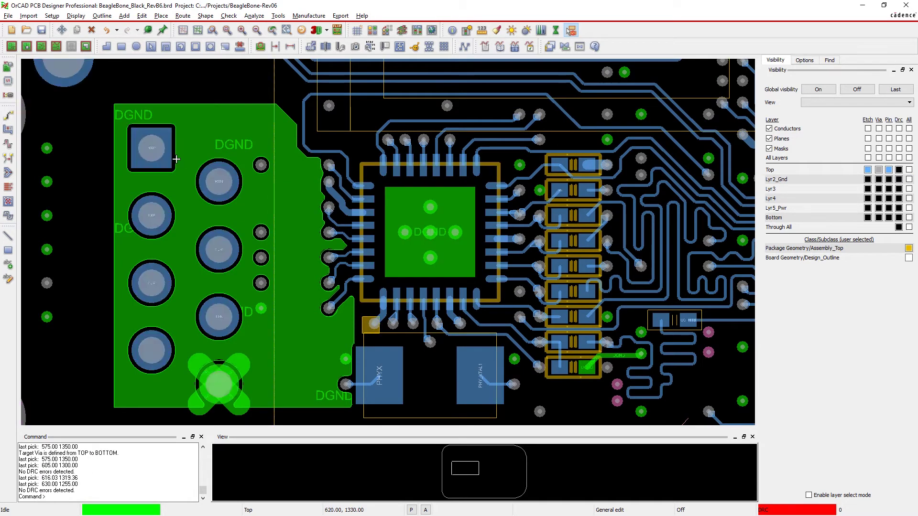
# Step: Route a trace from the top-left connector pad to the chip pin, redoing the first attempt
pyautogui.click(151, 149)
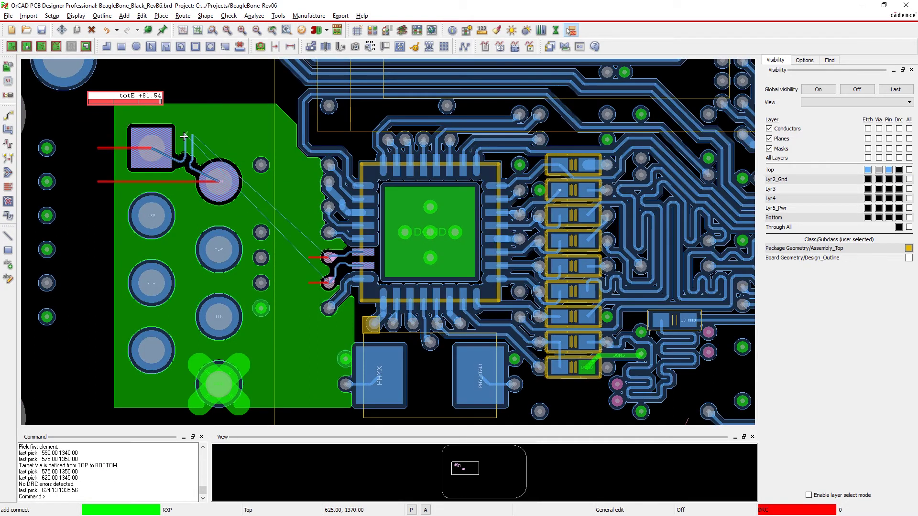
pyautogui.click(287, 136)
pyautogui.click(294, 215)
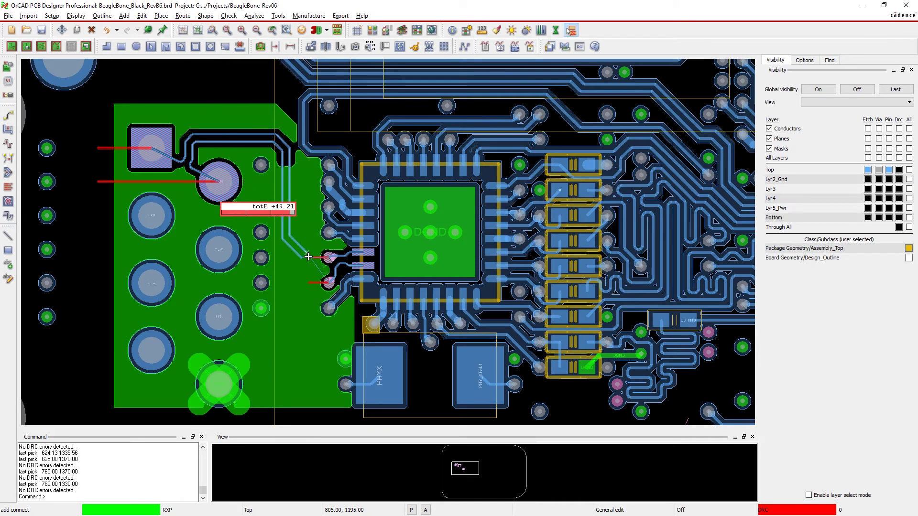
pyautogui.click(323, 281)
pyautogui.hotkey('ctrl', 'z')
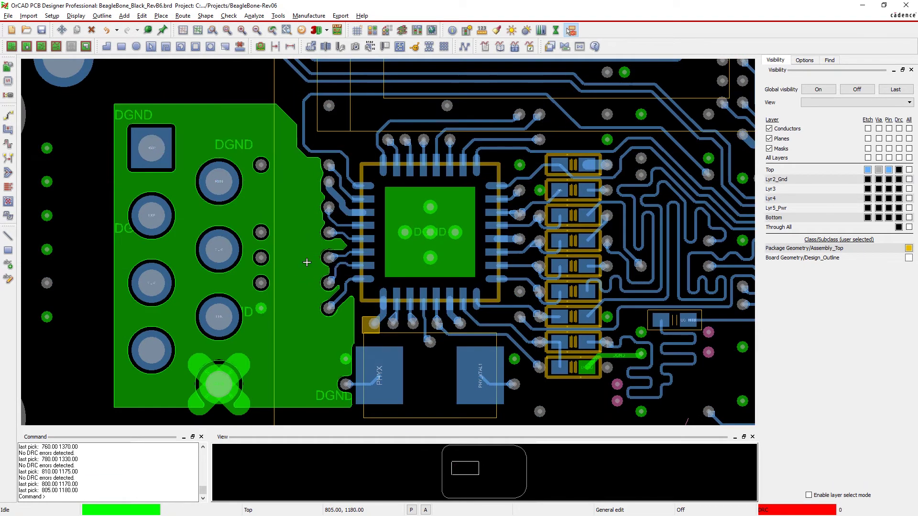
pyautogui.click(151, 148)
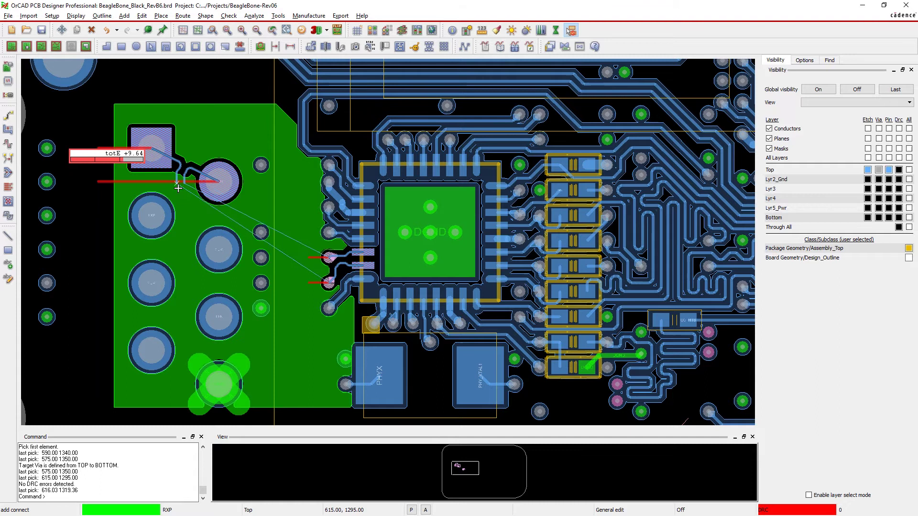
pyautogui.click(327, 282)
pyautogui.scroll(-5, 327, 281)
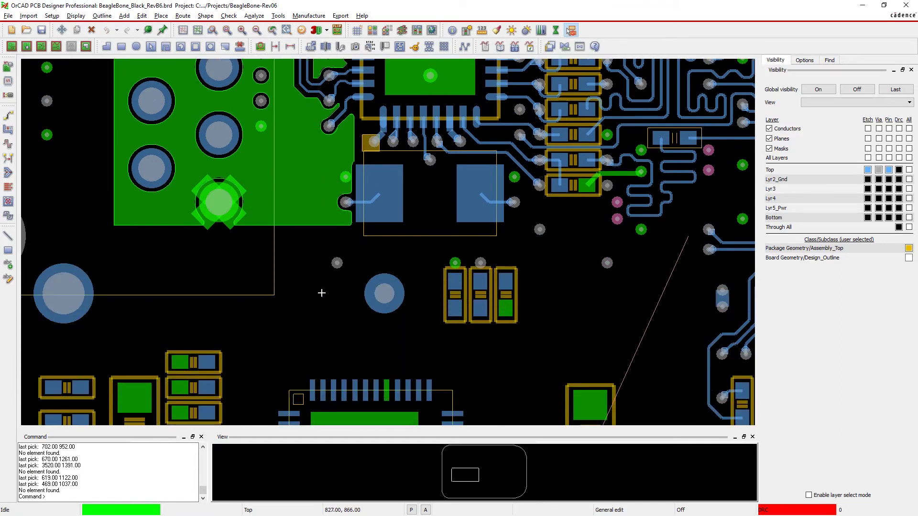
pyautogui.scroll(1, 322, 292)
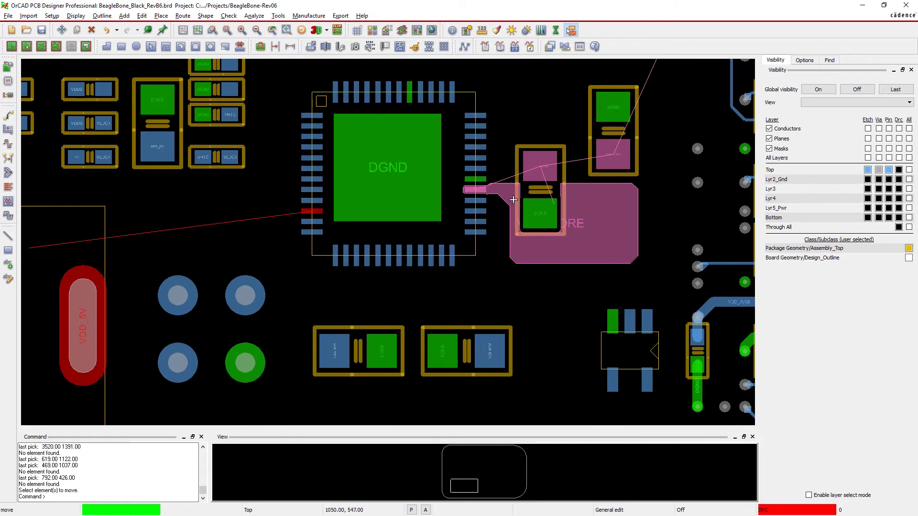
# Step: Move capacitor C55 beside C11, and move C11 rotated 180 degrees
pyautogui.click(613, 129)
pyautogui.click(608, 190)
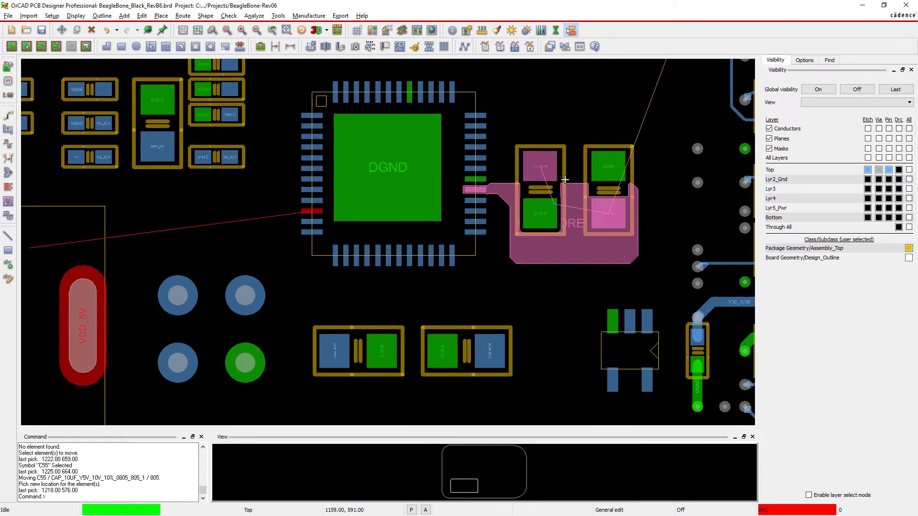
pyautogui.click(541, 172)
pyautogui.press('r')
pyautogui.click(568, 205)
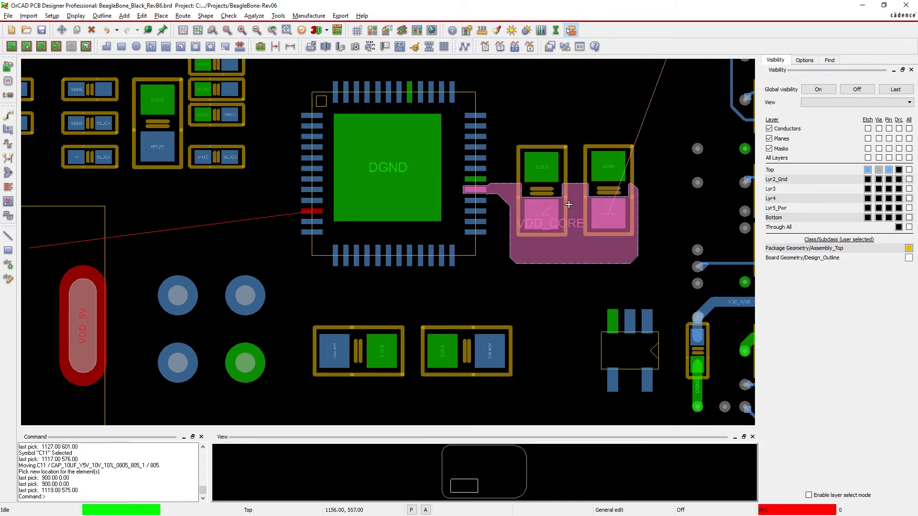
# Step: Drop vias onto the VDD_CORE shape below the two capacitors
pyautogui.press('F3')
pyautogui.doubleClick(572, 214)
pyautogui.doubleClick(536, 244)
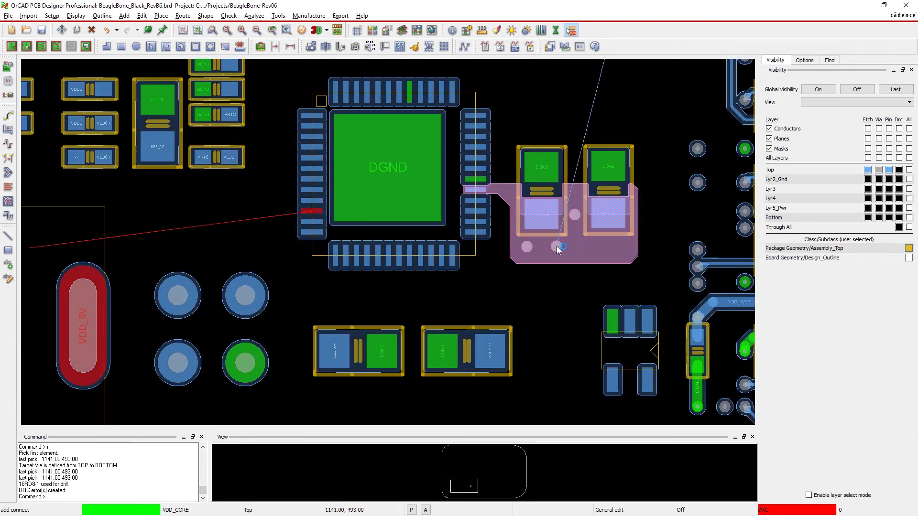
pyautogui.doubleClick(592, 247)
pyautogui.click(623, 247)
pyautogui.press('Escape')
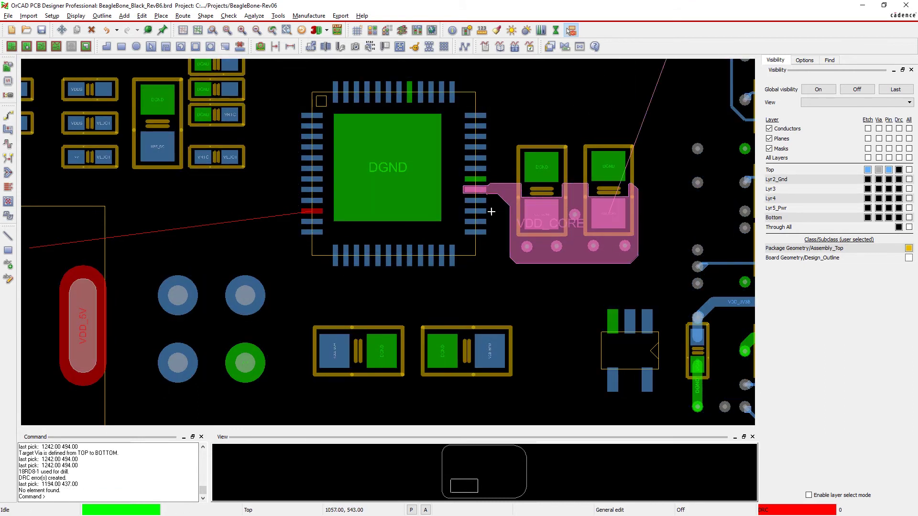
# Step: Draw a horizontal VDD_5V rectangle reaching the chip's red pad
pyautogui.click(123, 47)
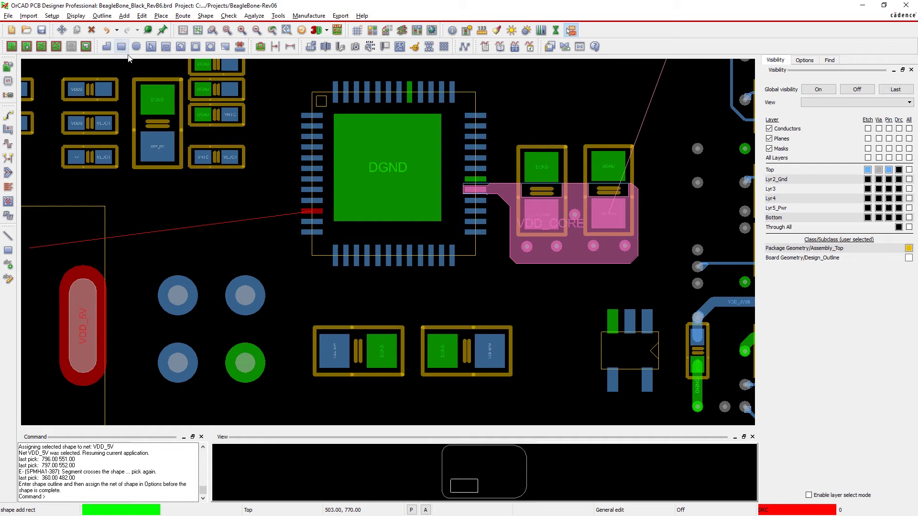
pyautogui.rightClick(308, 209)
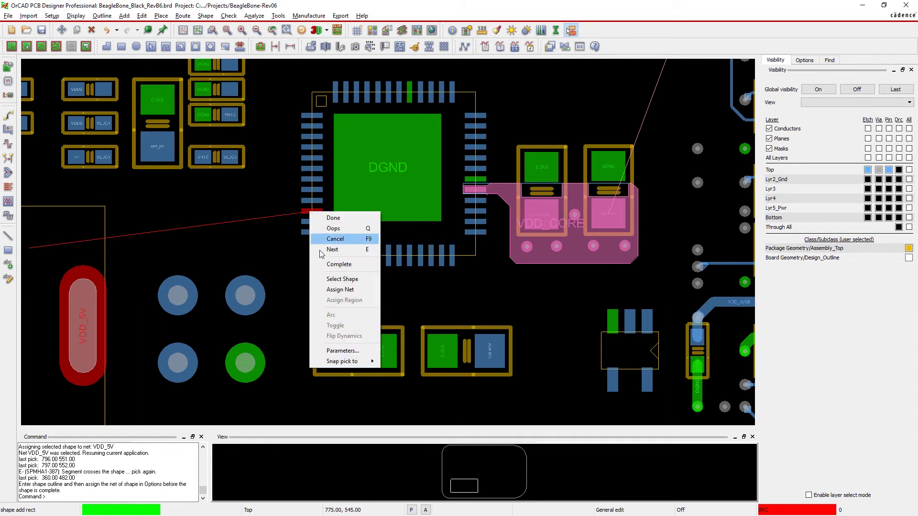
pyautogui.click(335, 239)
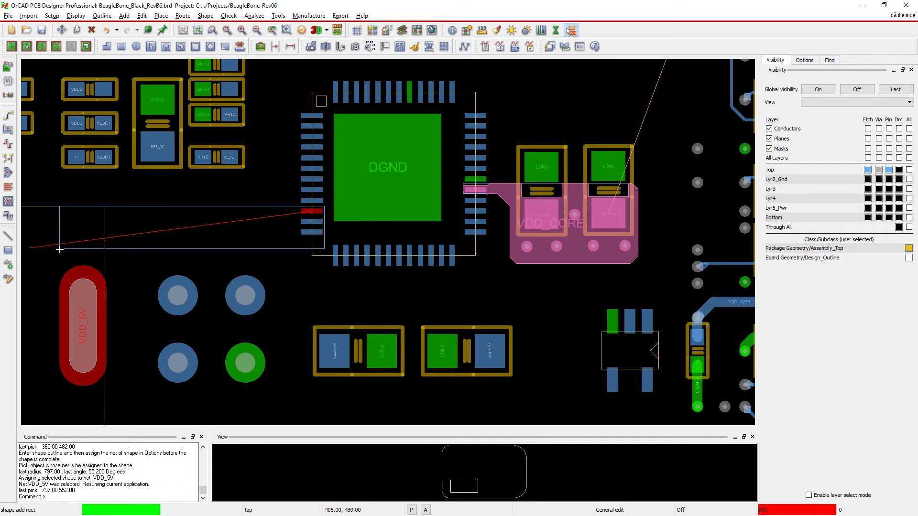
pyautogui.click(41, 249)
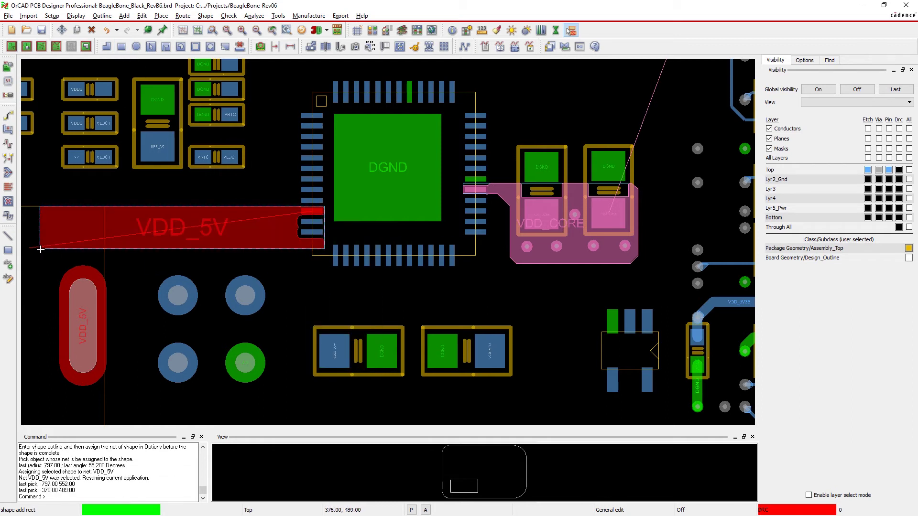
# Step: Draw a second, vertical rectangle covering the VDD_5V pad
pyautogui.click(39, 205)
pyautogui.click(129, 411)
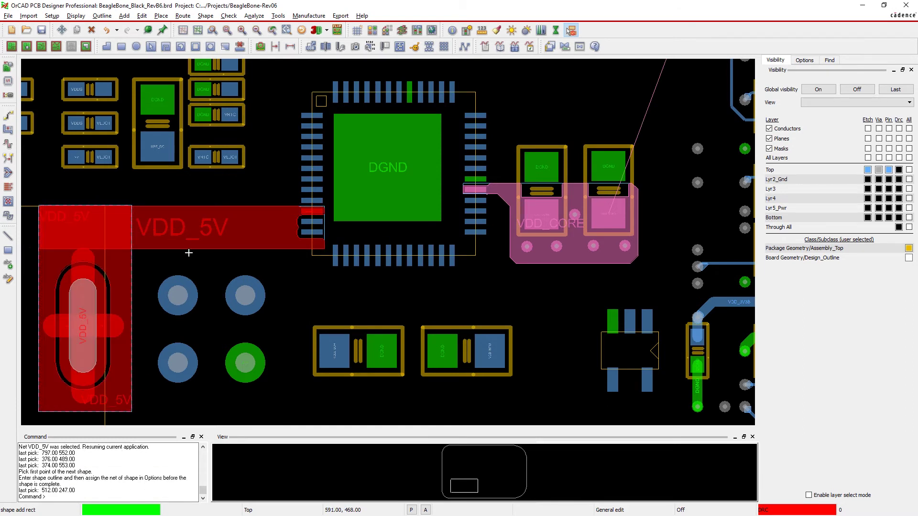
pyautogui.click(205, 15)
pyautogui.click(230, 113)
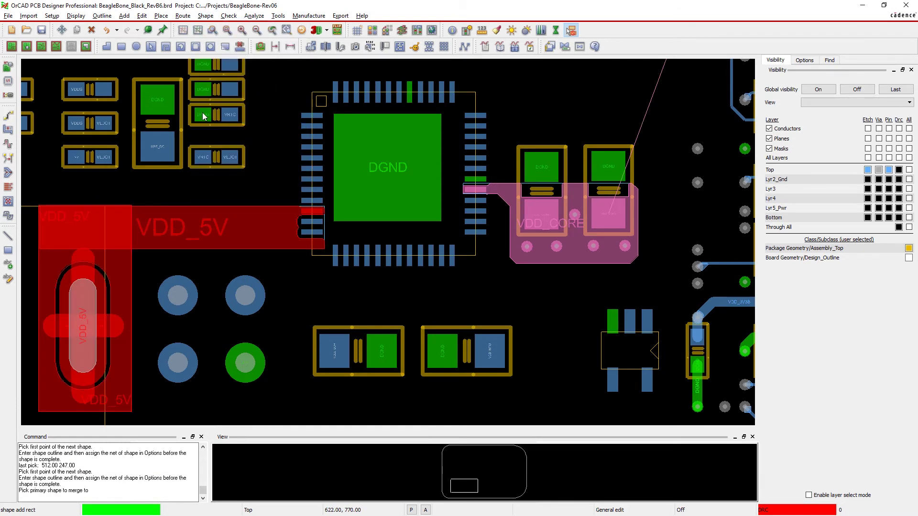
# Step: Merge the vertical VDD_5V rectangle into the horizontal one
pyautogui.click(85, 308)
pyautogui.click(147, 223)
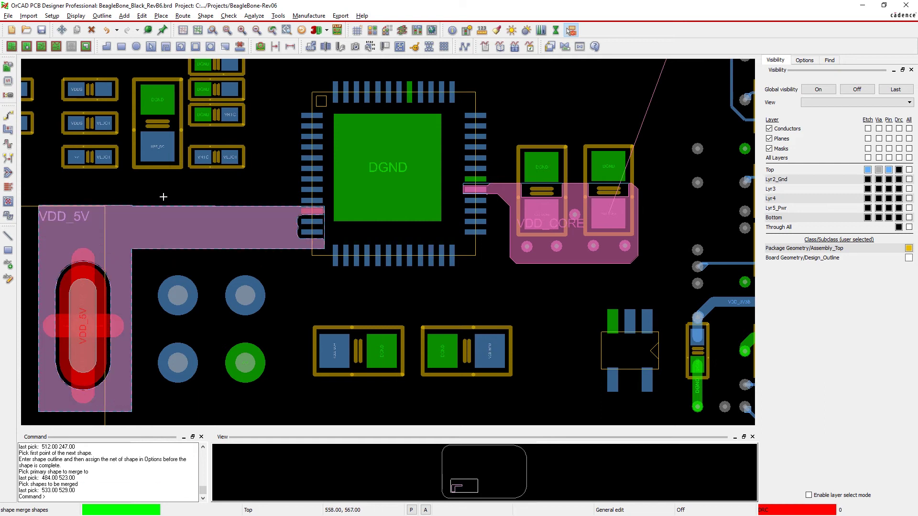
pyautogui.press('F6')
# Step: Redraw the plane's edge near the chip into a narrow tip
pyautogui.click(226, 46)
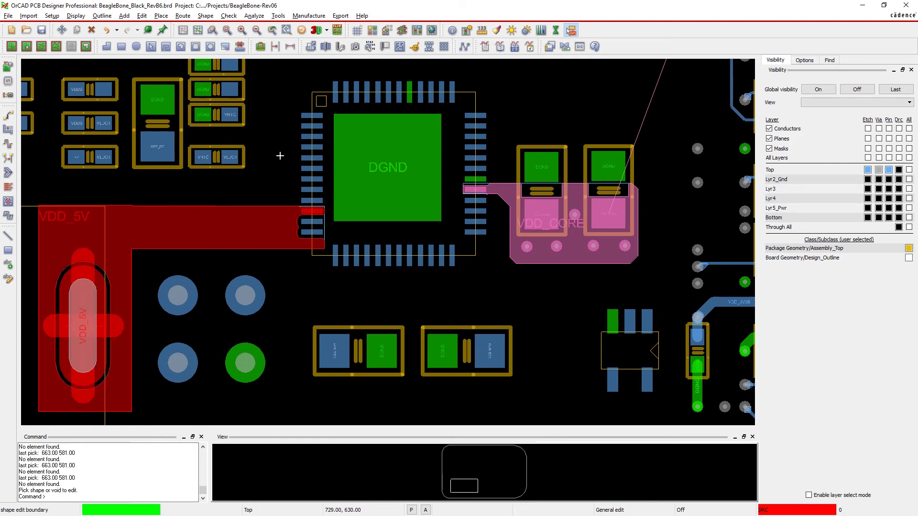
pyautogui.click(310, 201)
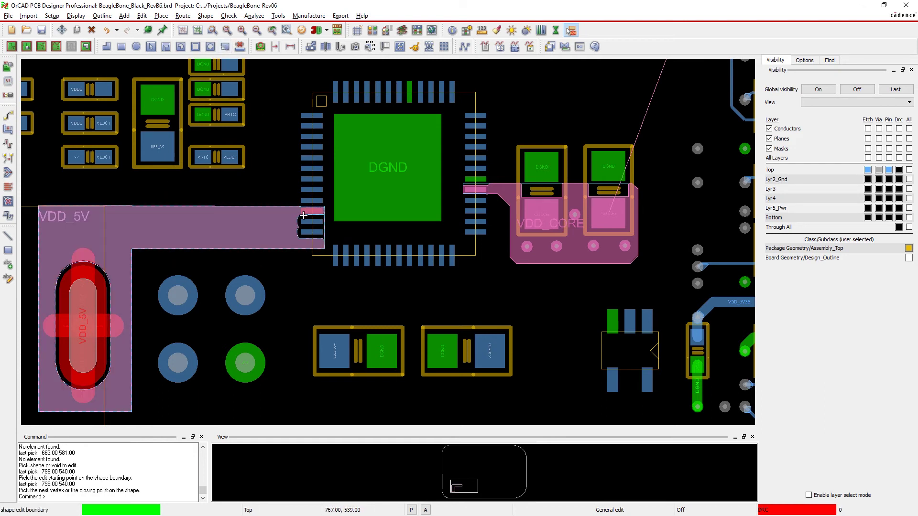
pyautogui.click(283, 248)
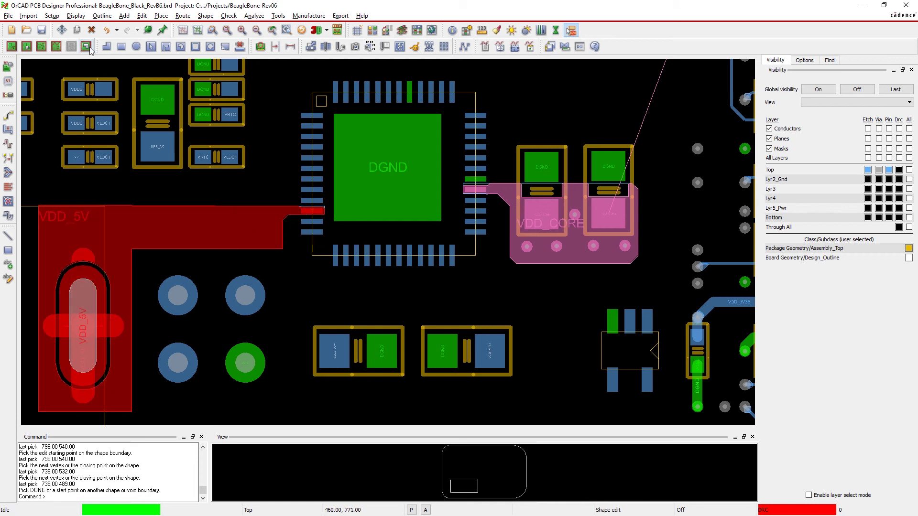
# Step: Chamfer five VDD_5V plane corners, including the inner bend and the narrow tip's start
pyautogui.click(803, 61)
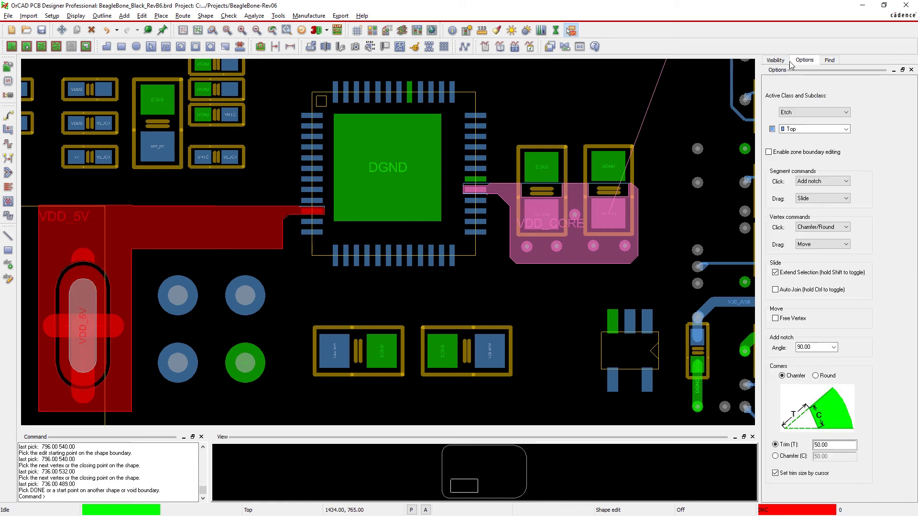
pyautogui.click(40, 206)
pyautogui.click(38, 413)
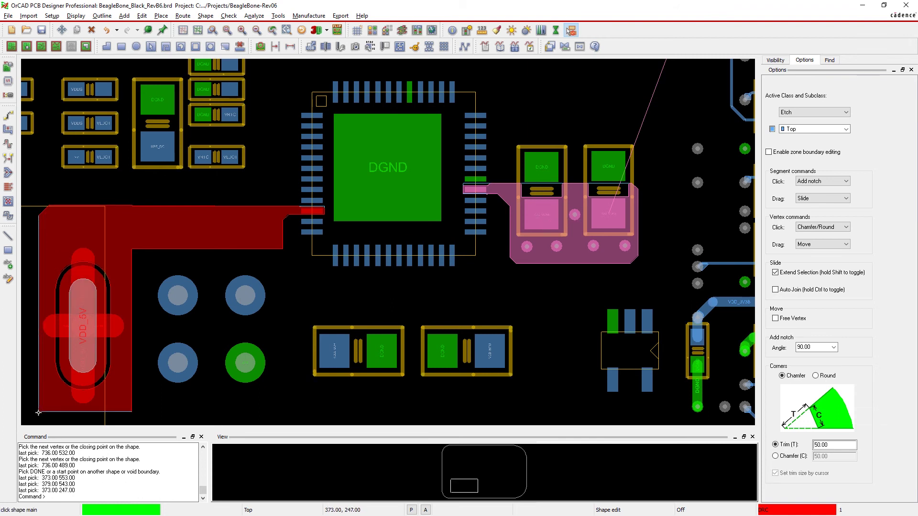
pyautogui.click(108, 414)
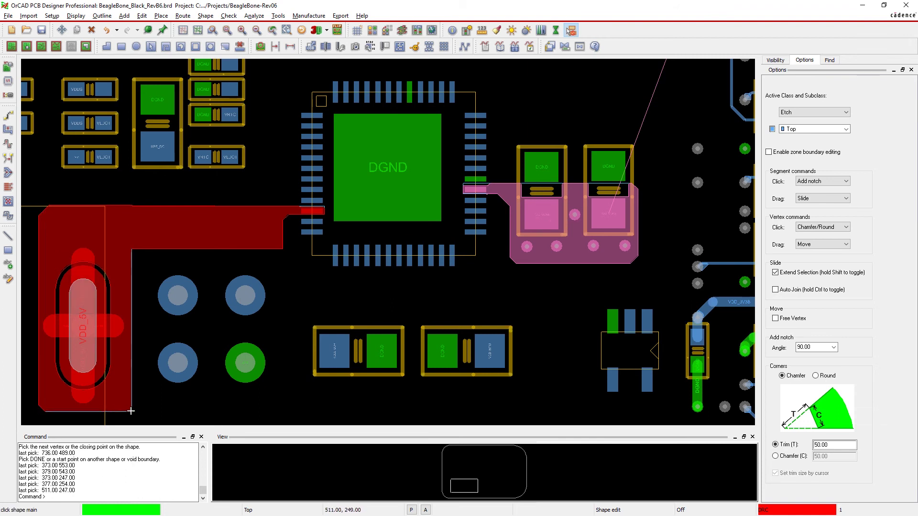
pyautogui.click(135, 288)
pyautogui.click(284, 255)
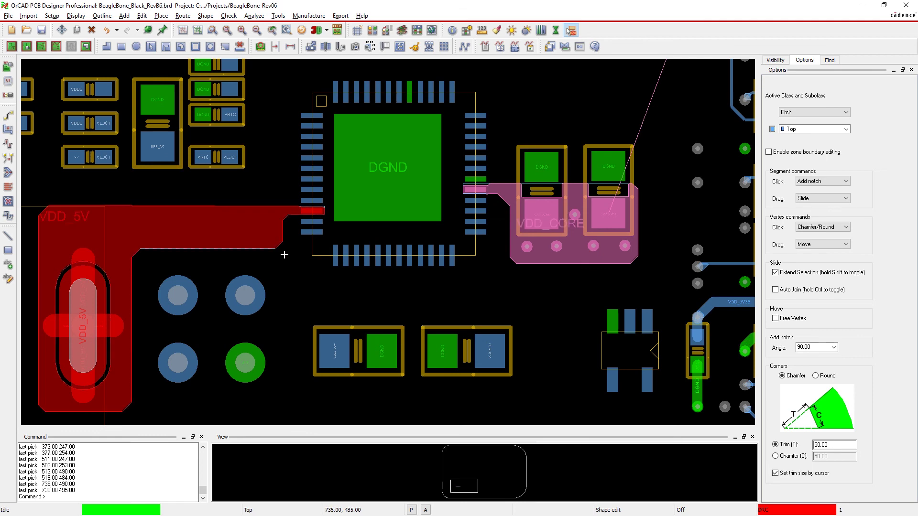